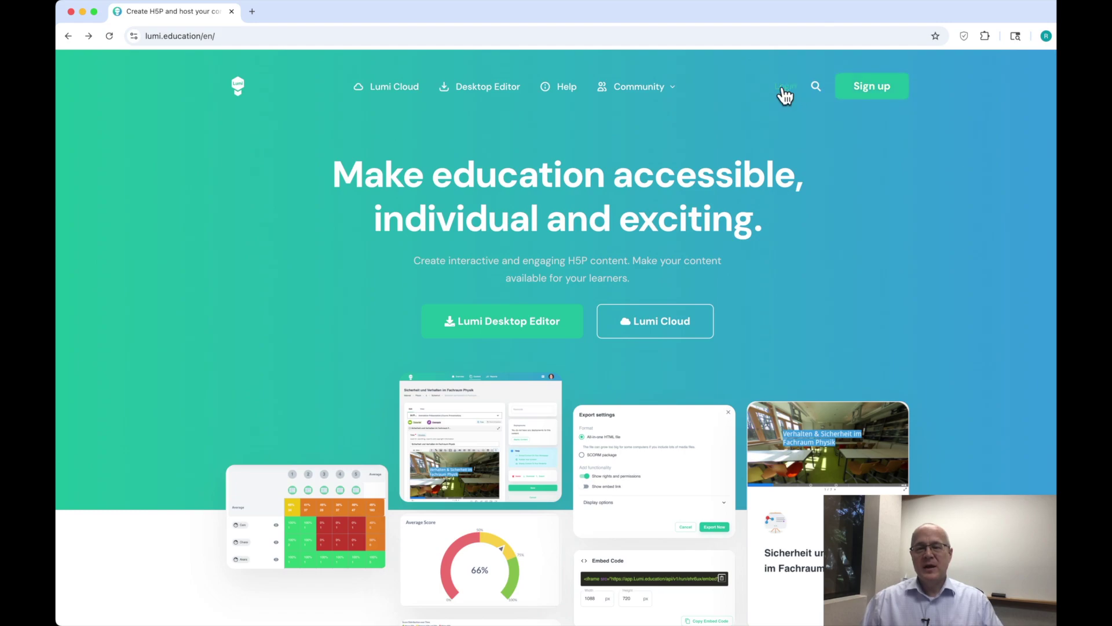
Visit the account registration page and tick the option to stay signed in.
left_click(872, 94)
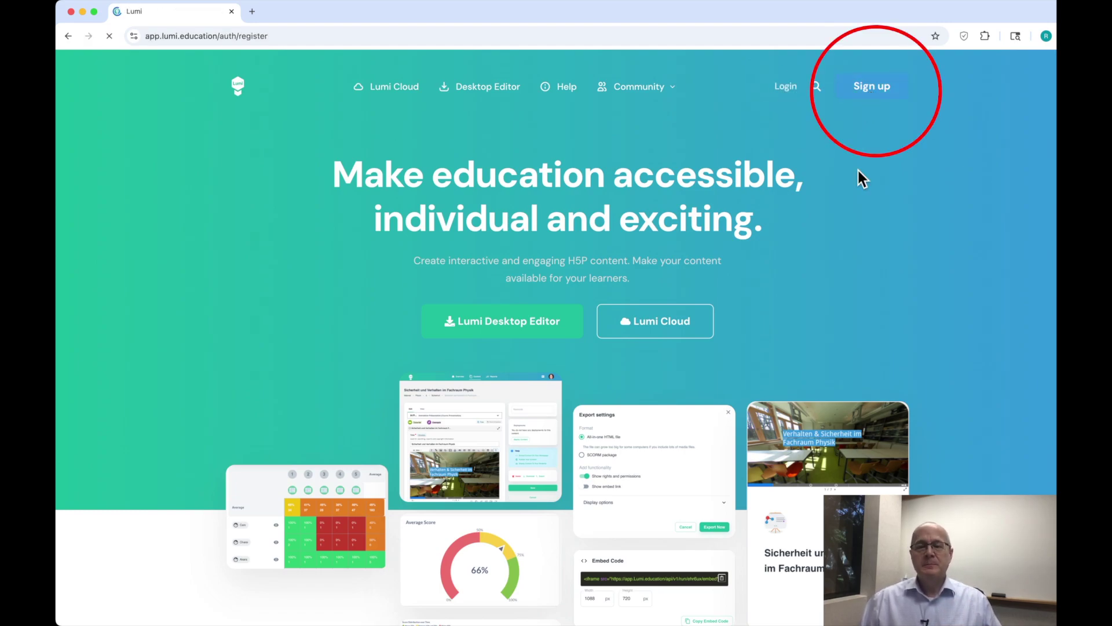
left_click(534, 168)
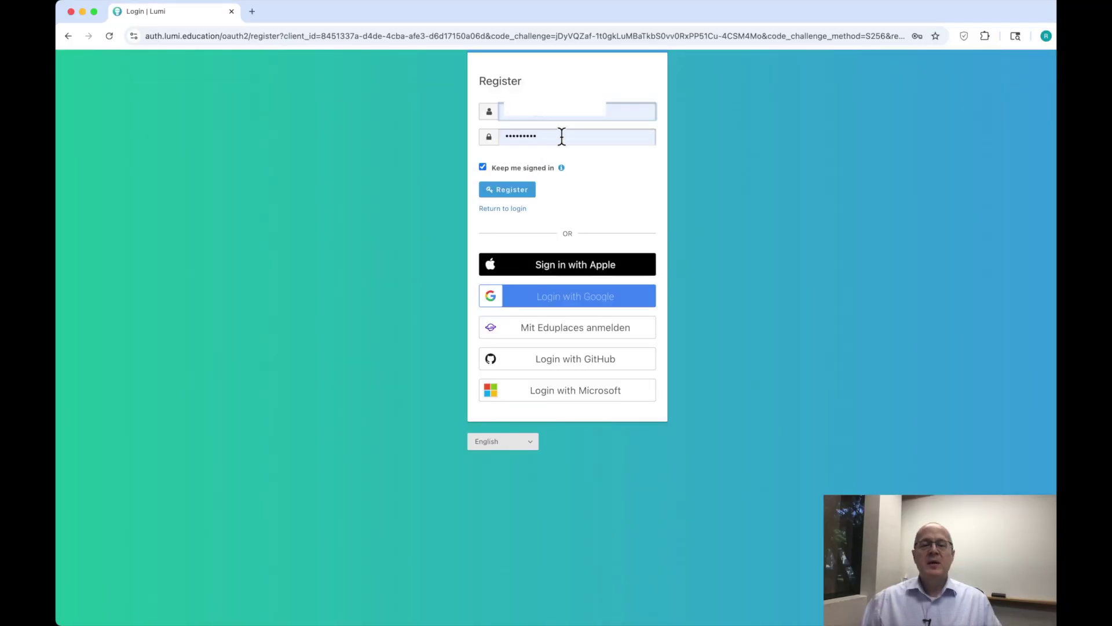
left_click(510, 191)
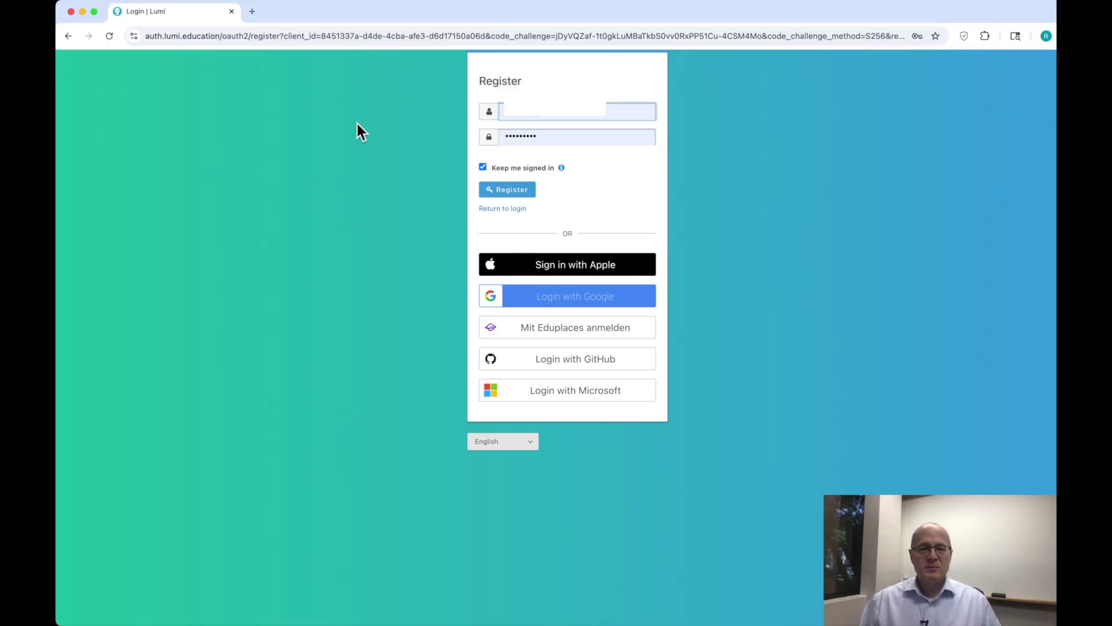
Return to the Lumi homepage and log in with the autofilled credentials.
left_click(67, 36)
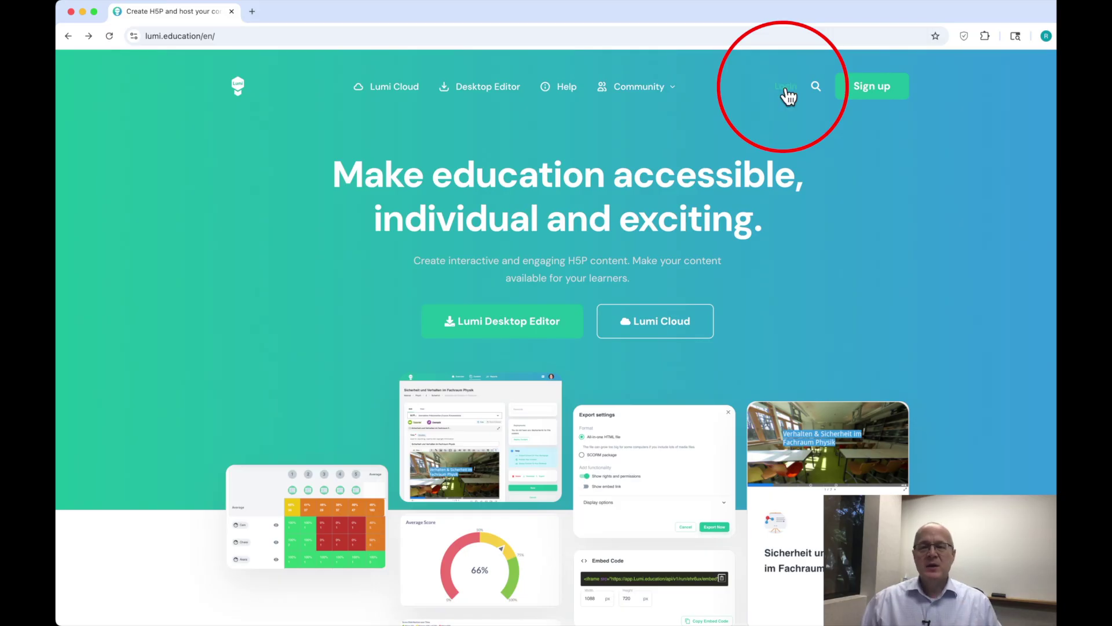
left_click(788, 91)
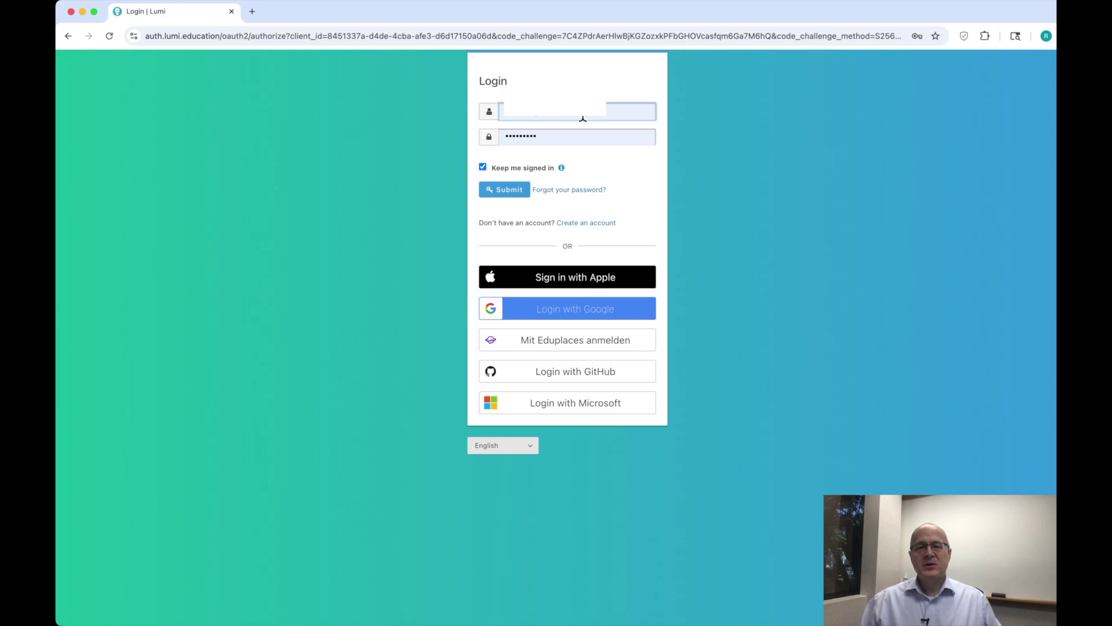
left_click(500, 195)
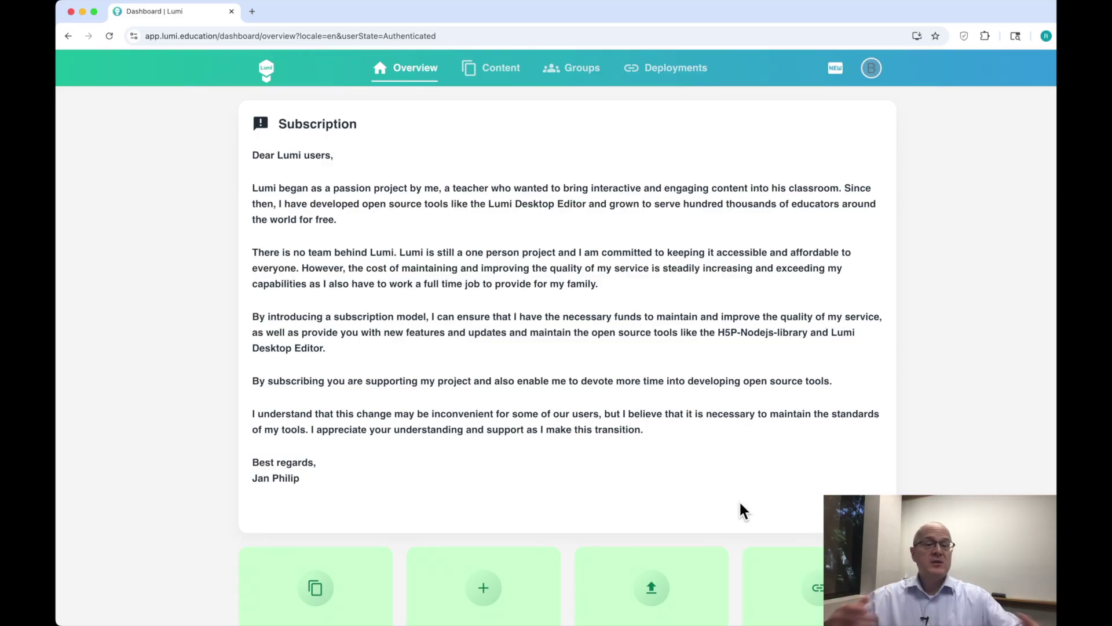
scroll(658, 486, "down", 3)
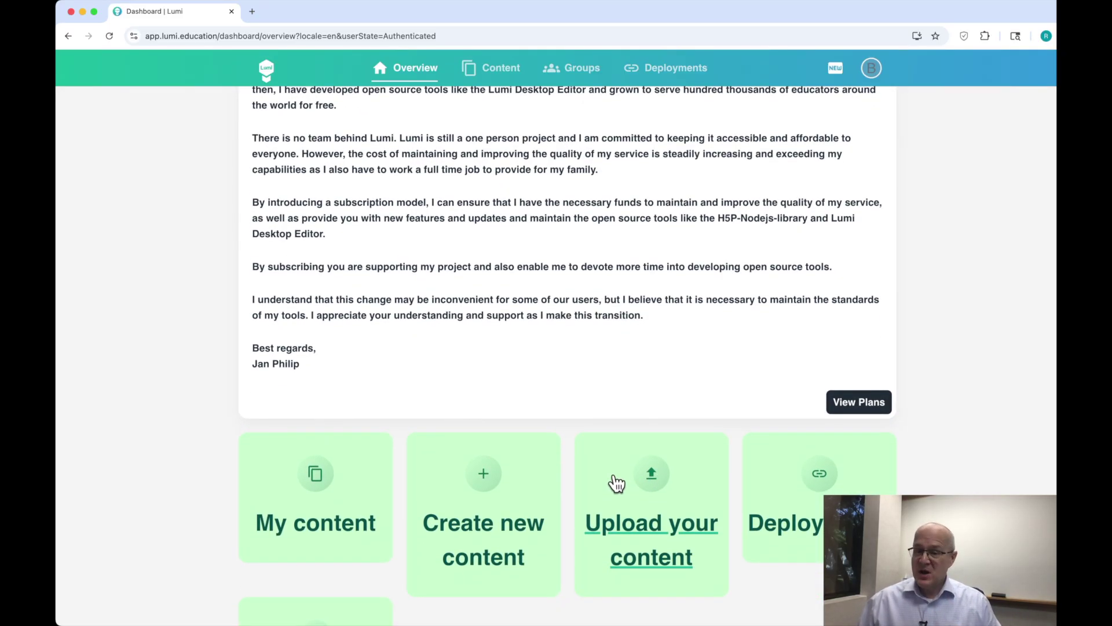
scroll(429, 439, "down", 3)
scroll(431, 433, "down", 1)
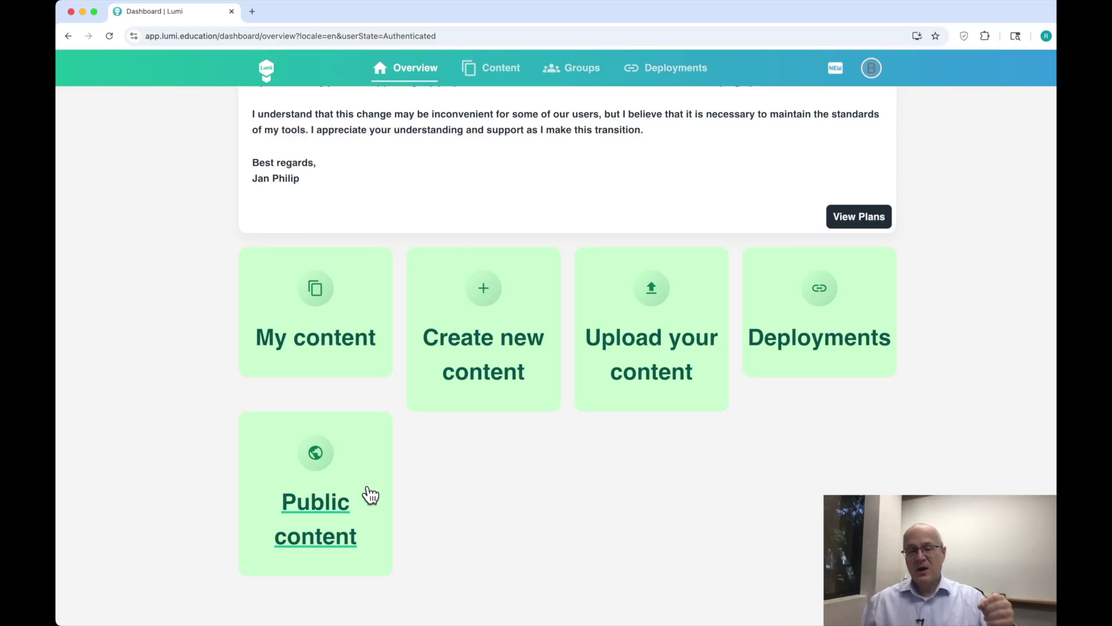
scroll(479, 514, "up", 1)
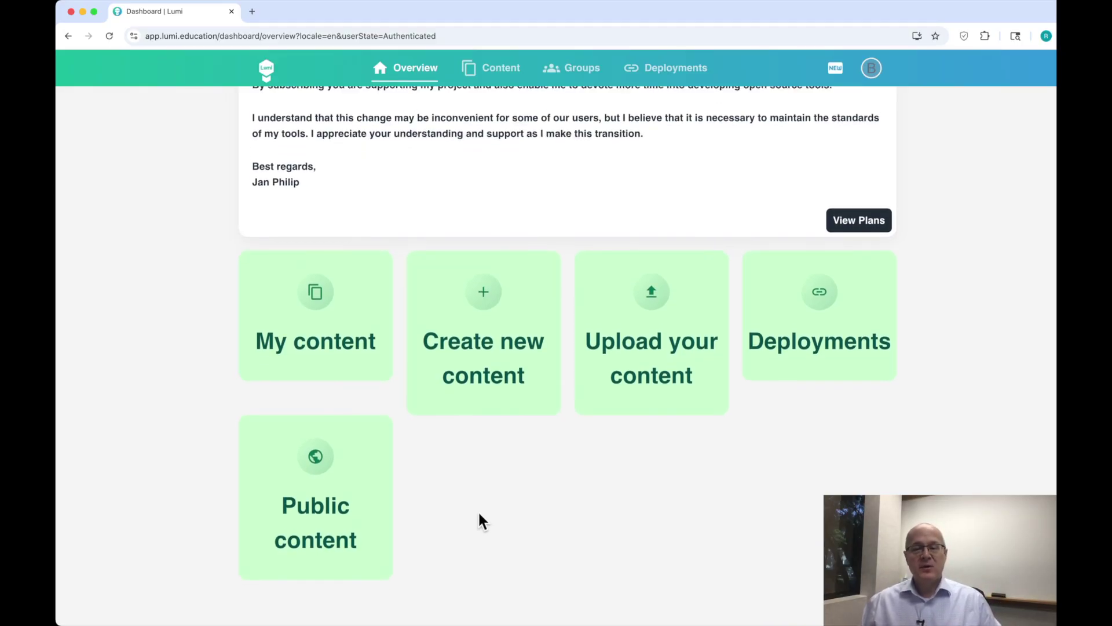
scroll(479, 515, "up", 1)
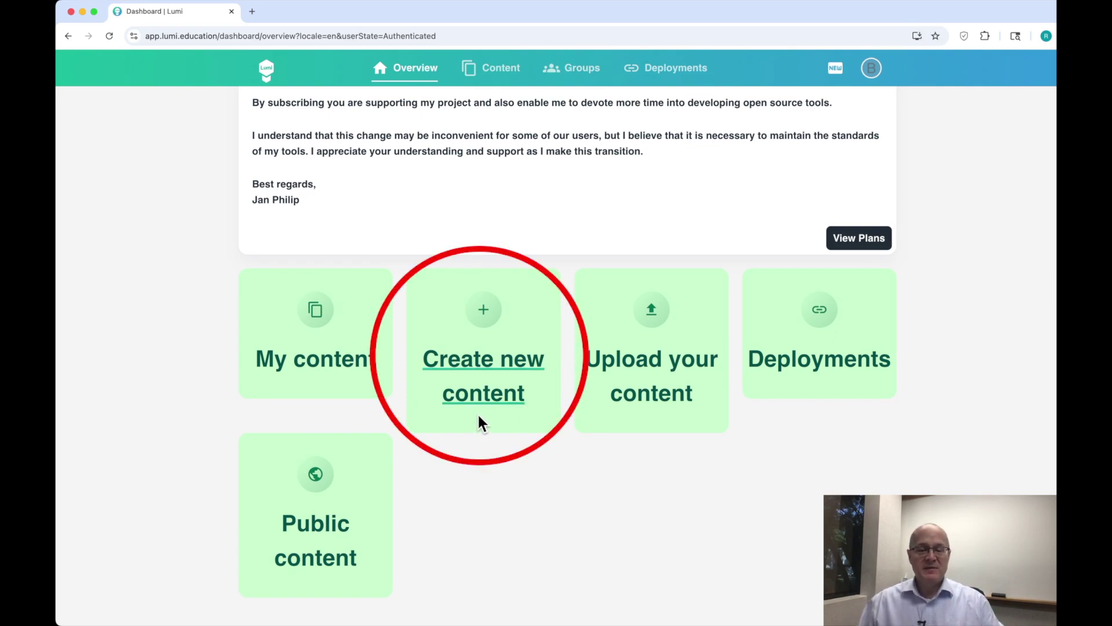
left_click(483, 339)
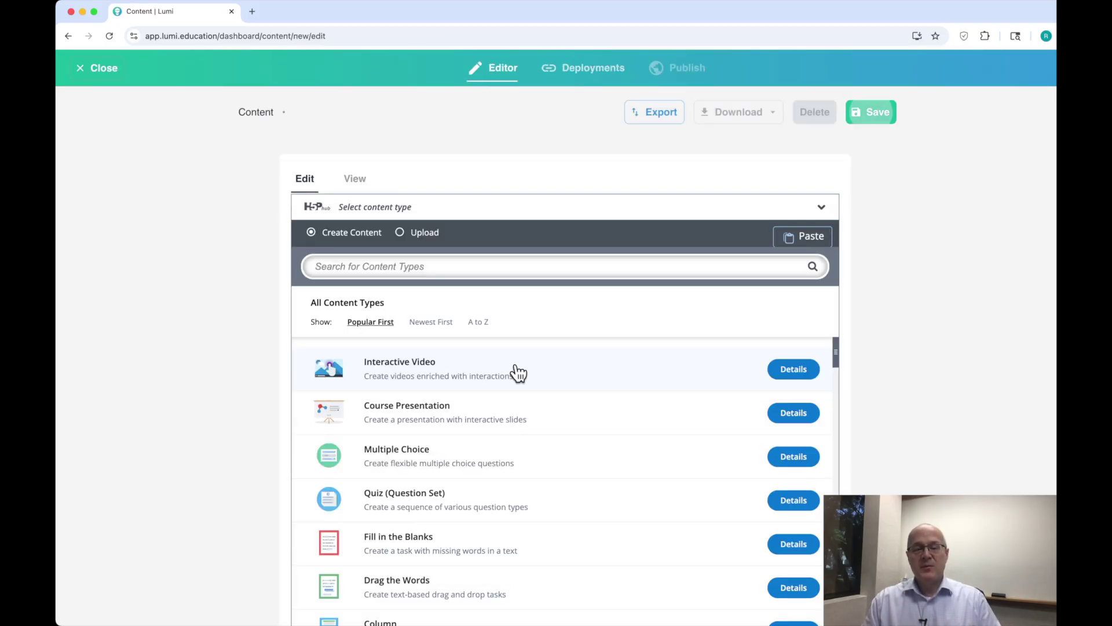
Search the content types for "true".
scroll(519, 374, "down", 6)
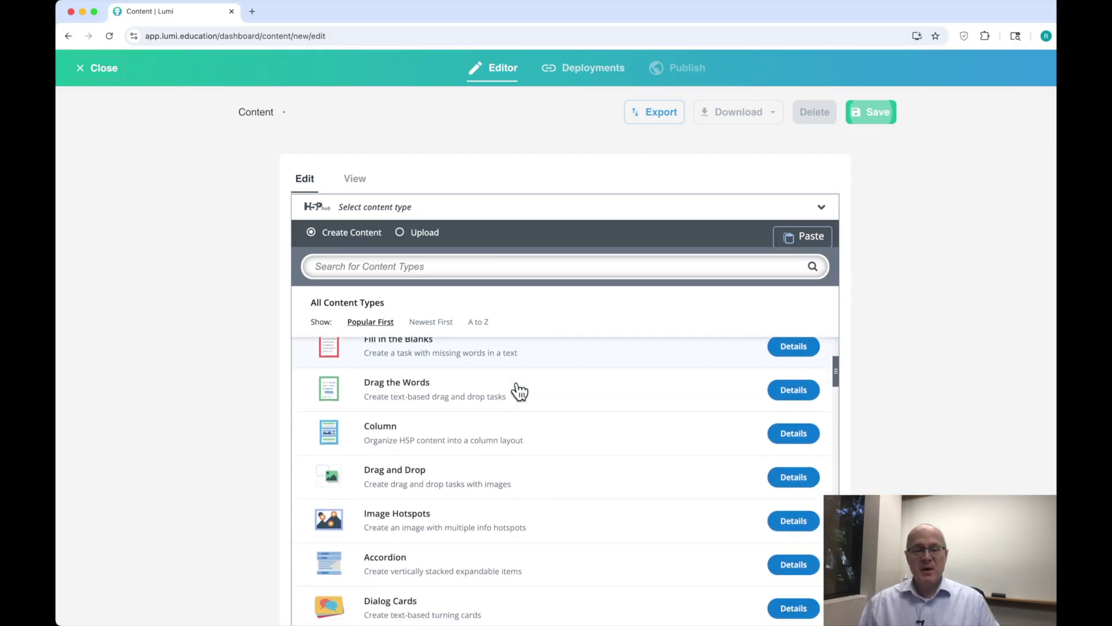
scroll(519, 392, "down", 8)
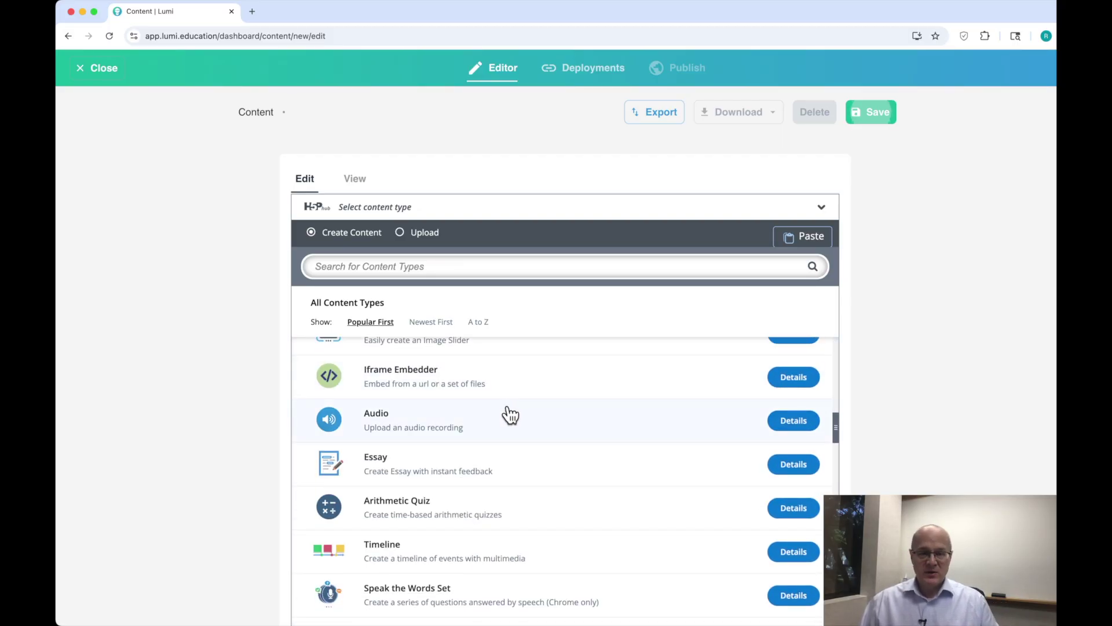
scroll(437, 368, "down", 4)
scroll(440, 377, "down", 5)
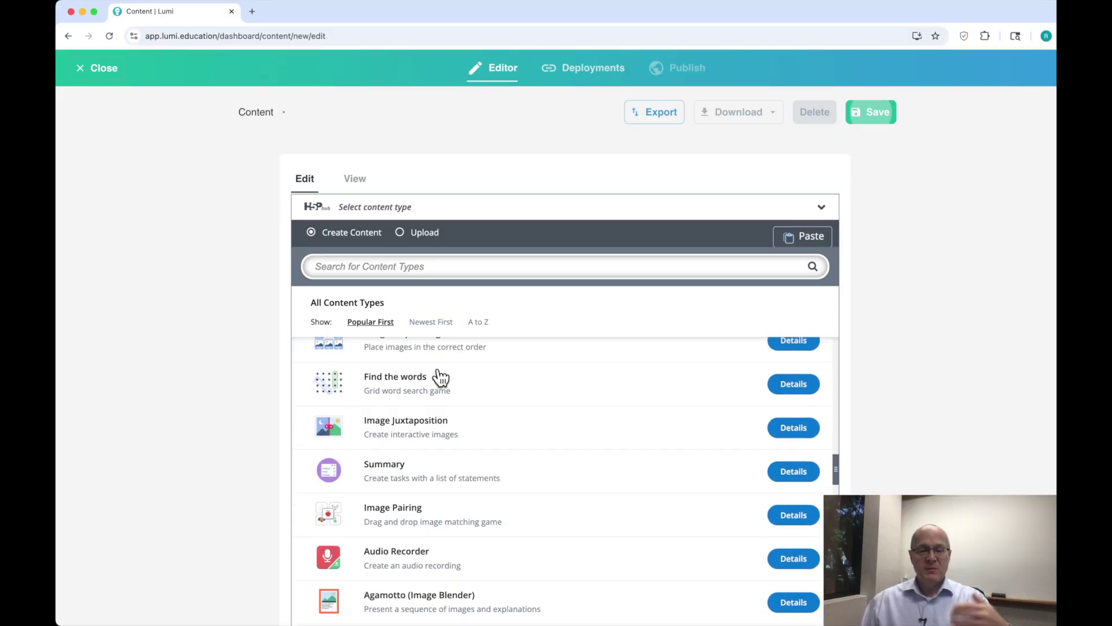
left_click(420, 267)
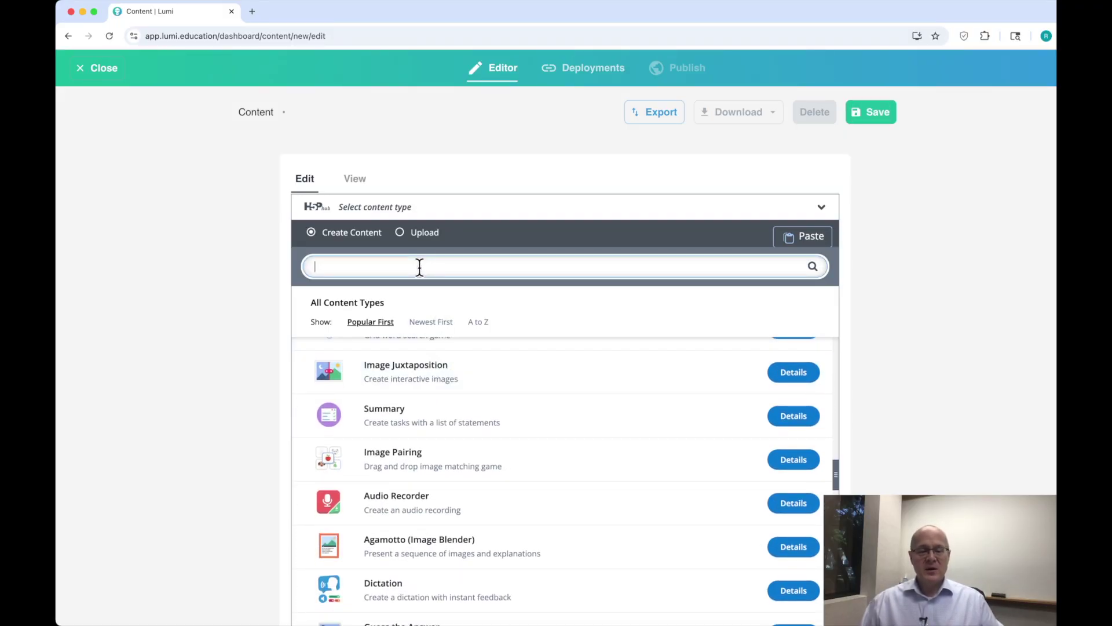
type("true")
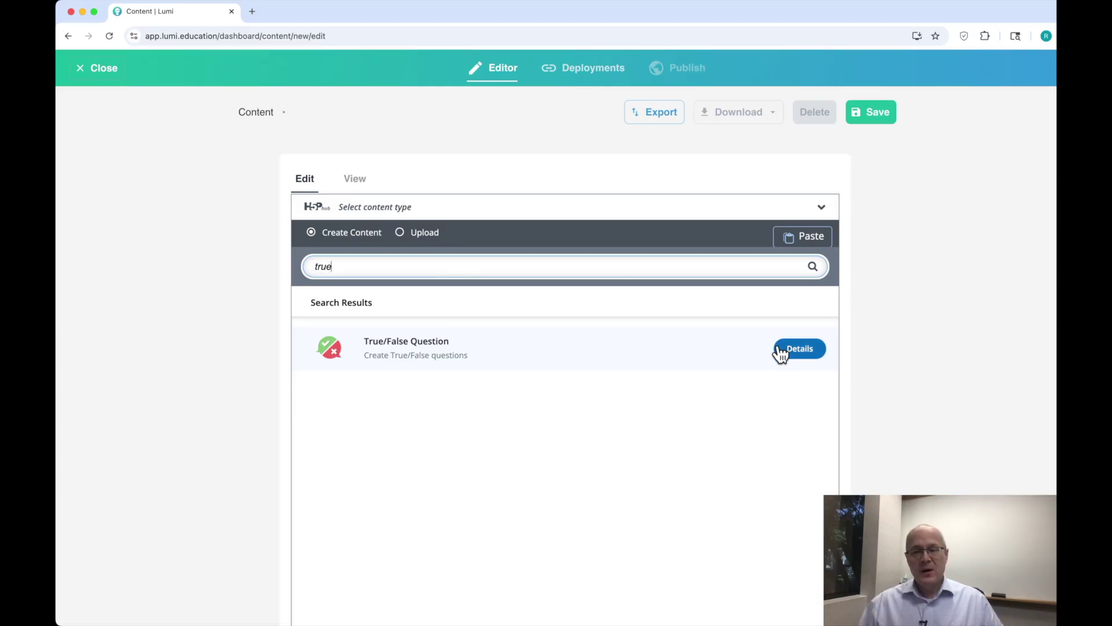
Open the True/False Question details and launch its content demo.
left_click(791, 356)
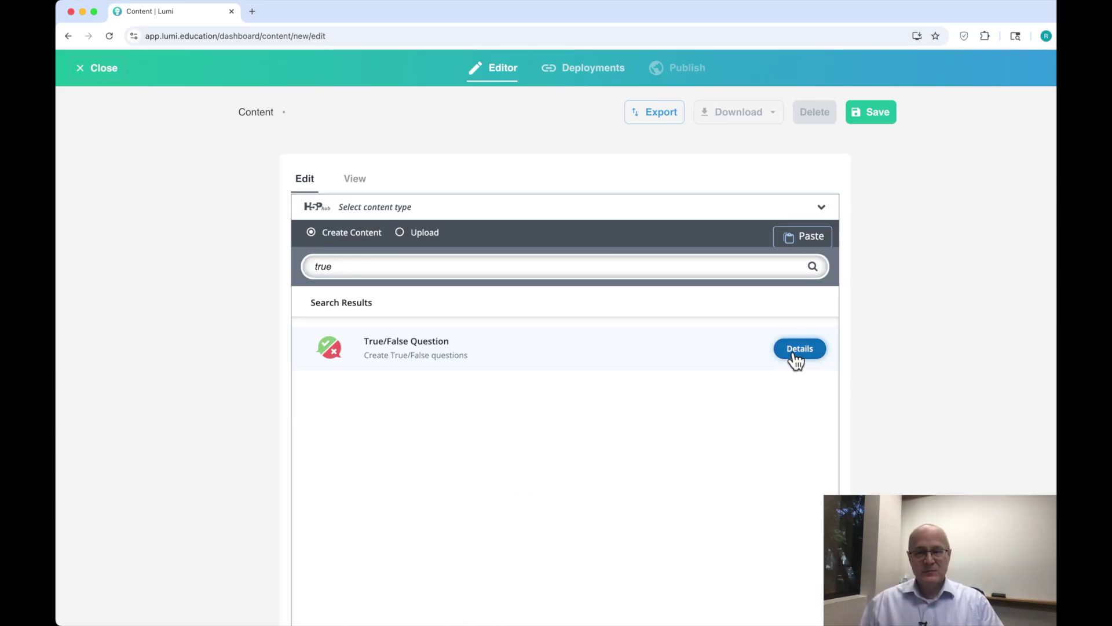
scroll(670, 355, "down", 2)
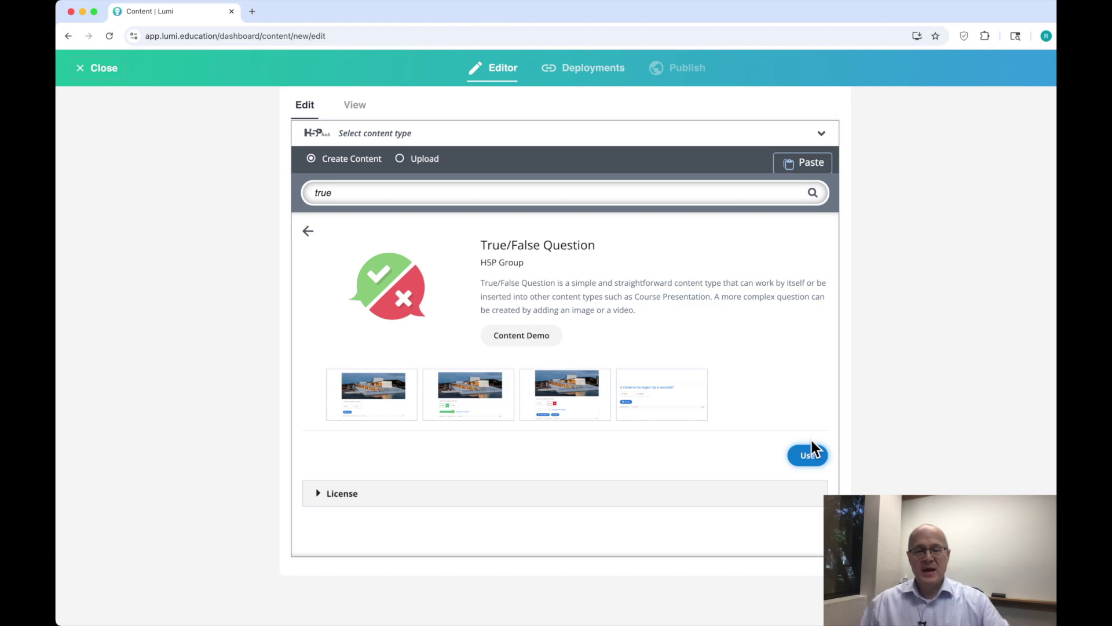
left_click(530, 336)
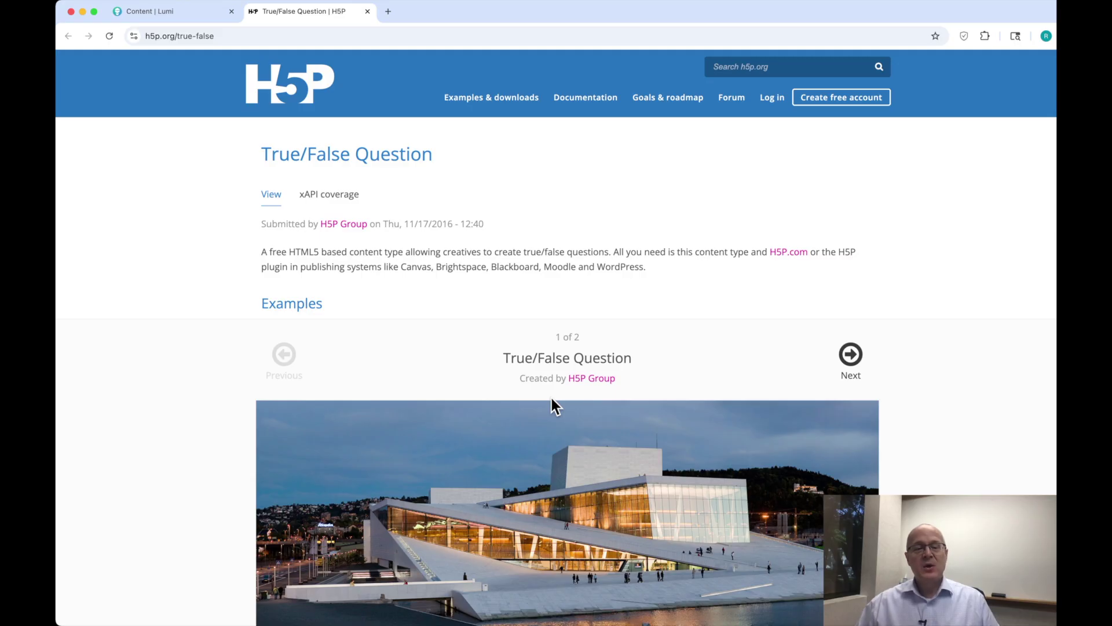
Answer Yes to the Oslo demo question and check the answer.
scroll(551, 399, "down", 3)
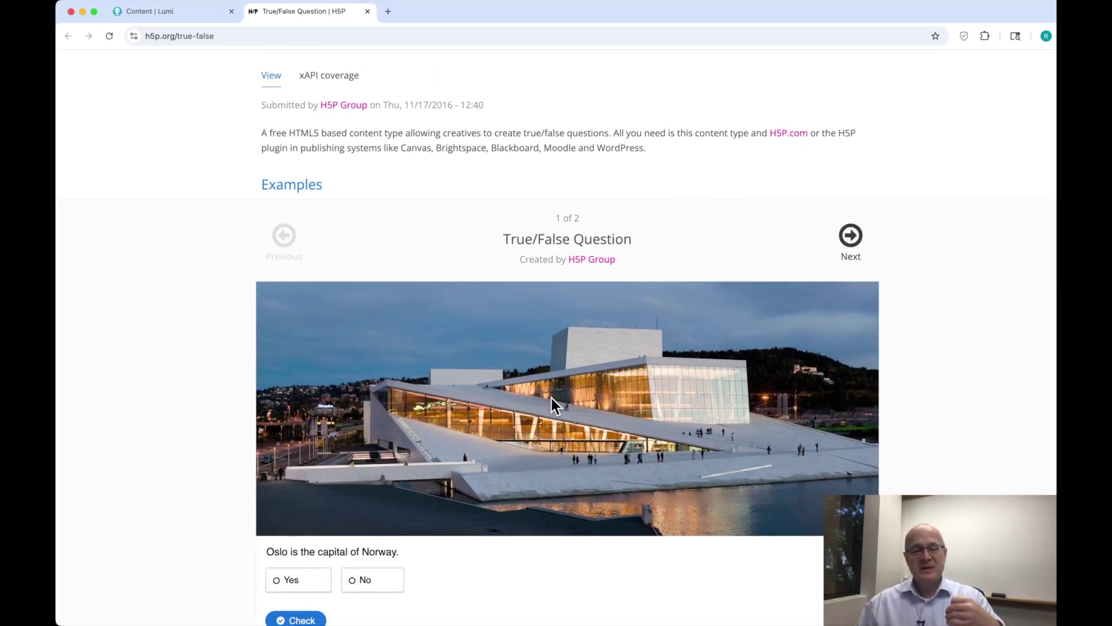
scroll(552, 398, "down", 2)
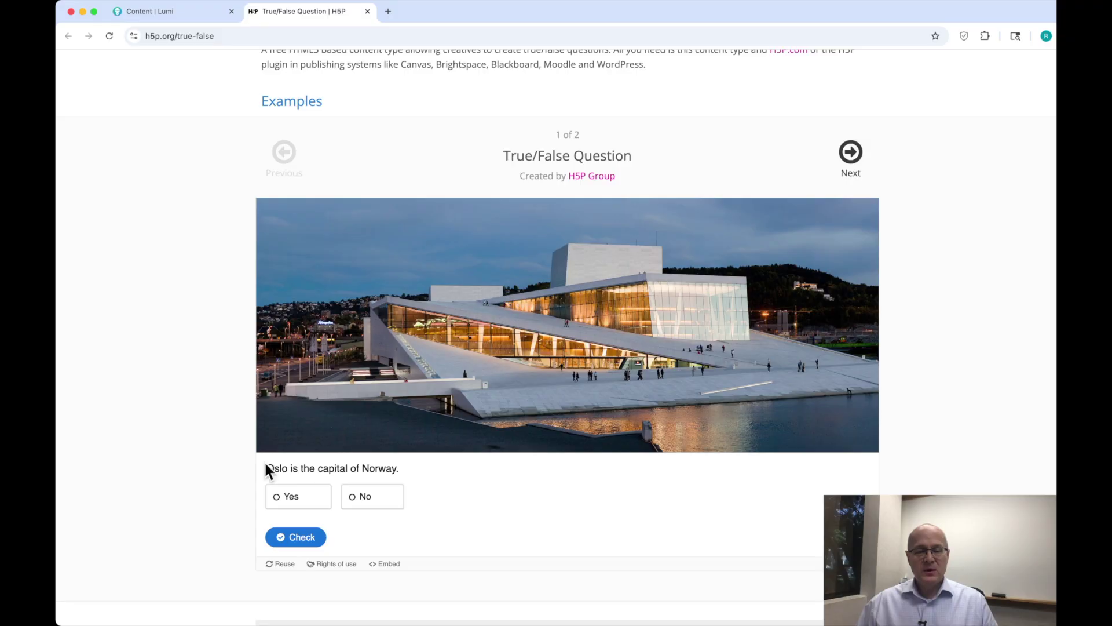
left_click(303, 502)
left_click(367, 504)
left_click(303, 502)
left_click(372, 502)
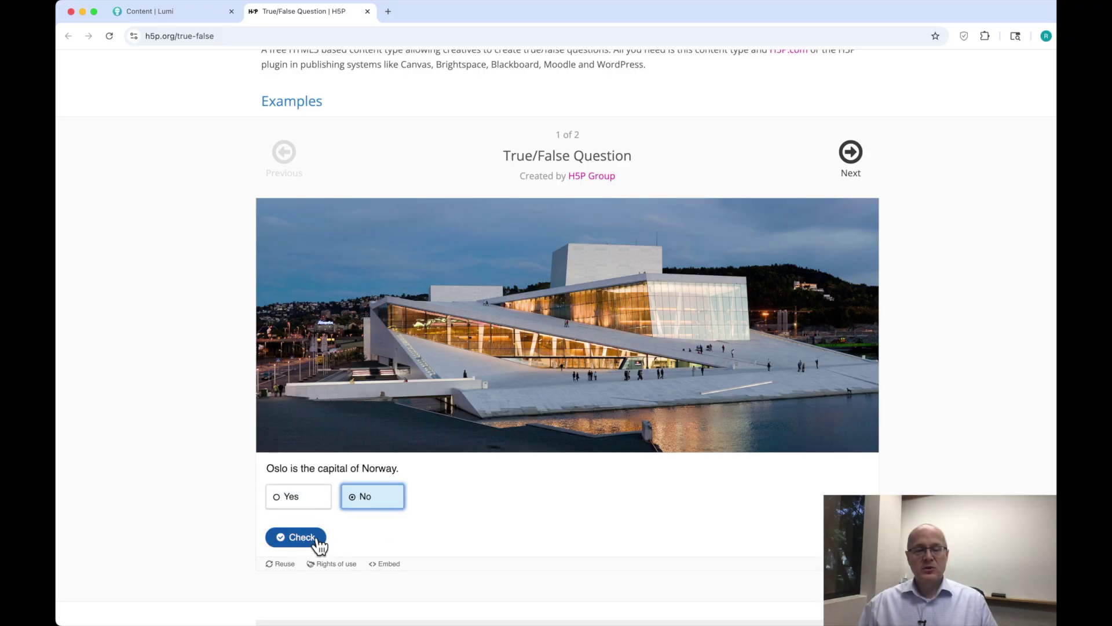
left_click(304, 499)
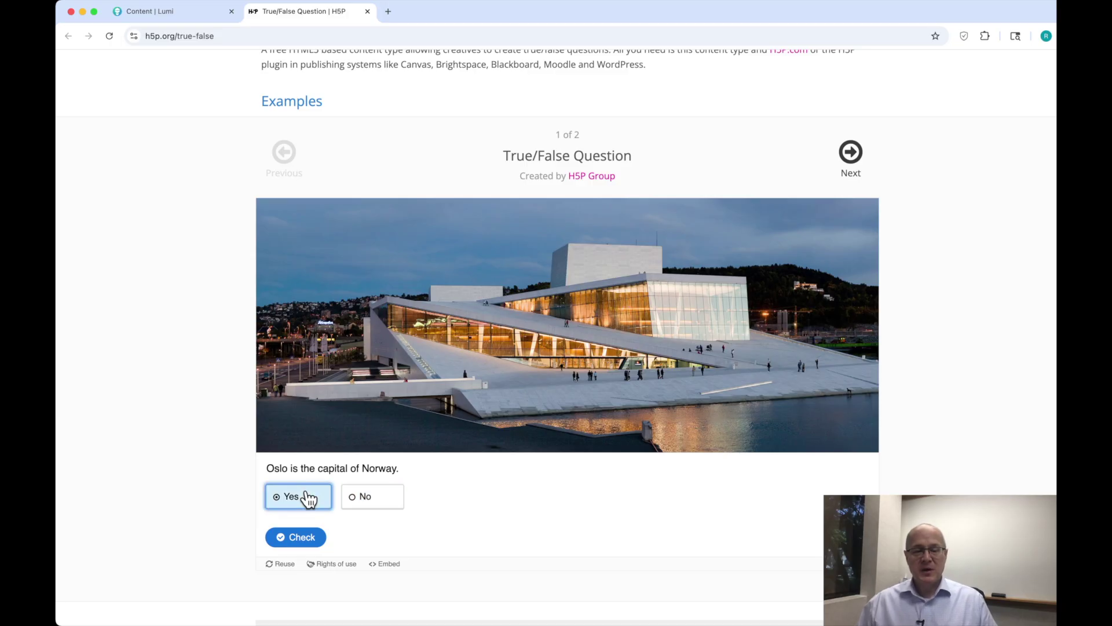
left_click(303, 539)
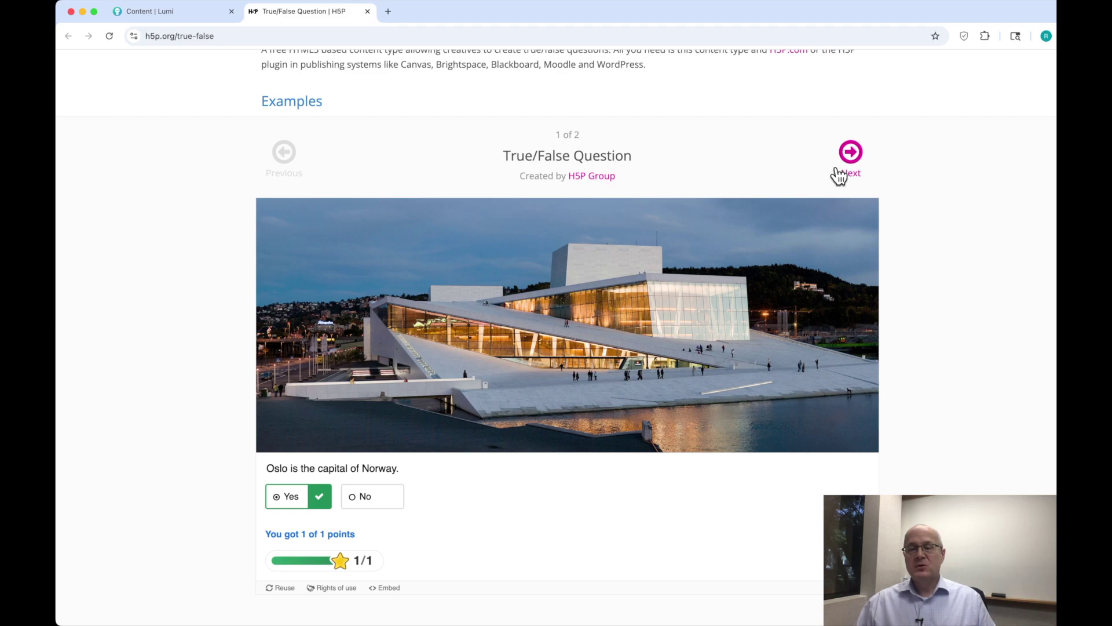
Retry the Canberra question from True to False, then start a True/False Question in Lumi.
left_click(852, 151)
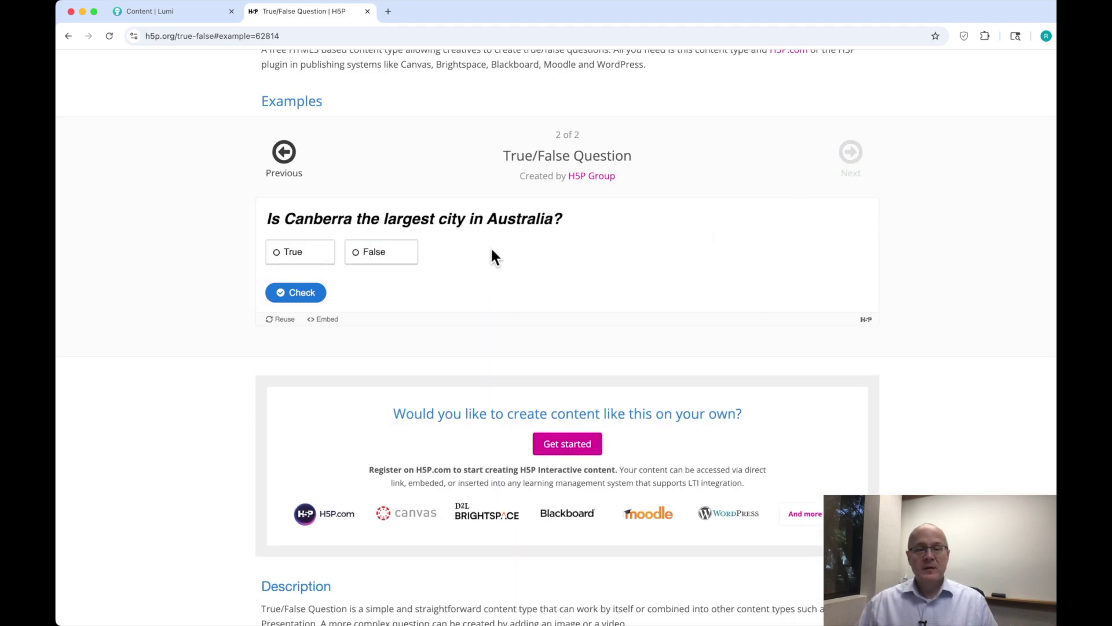
left_click(310, 257)
left_click(298, 293)
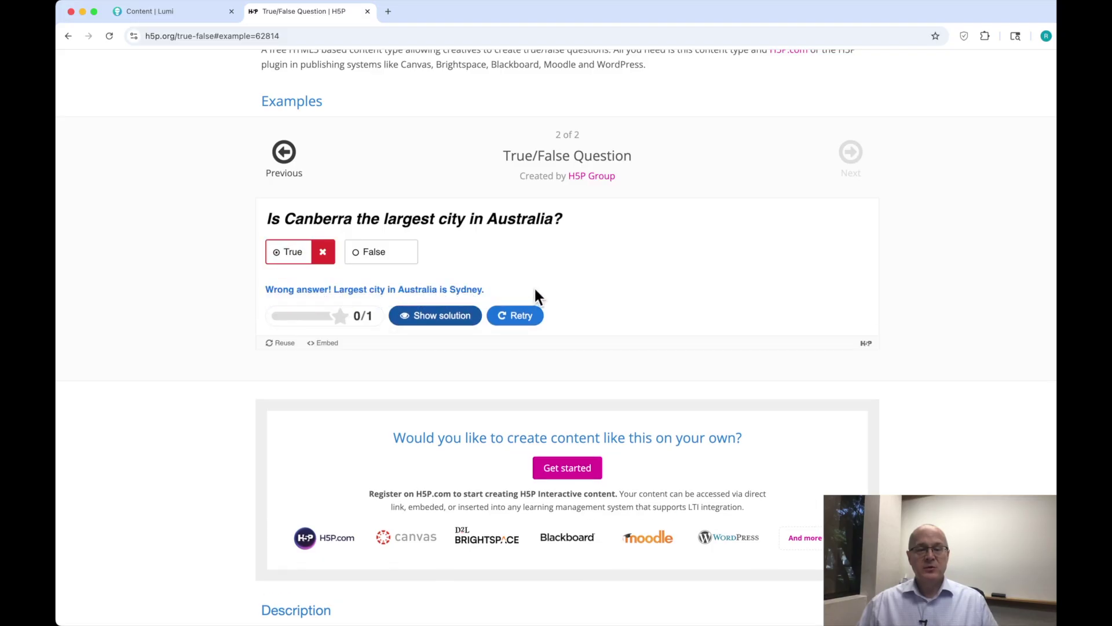
left_click(513, 316)
left_click(382, 254)
left_click(301, 294)
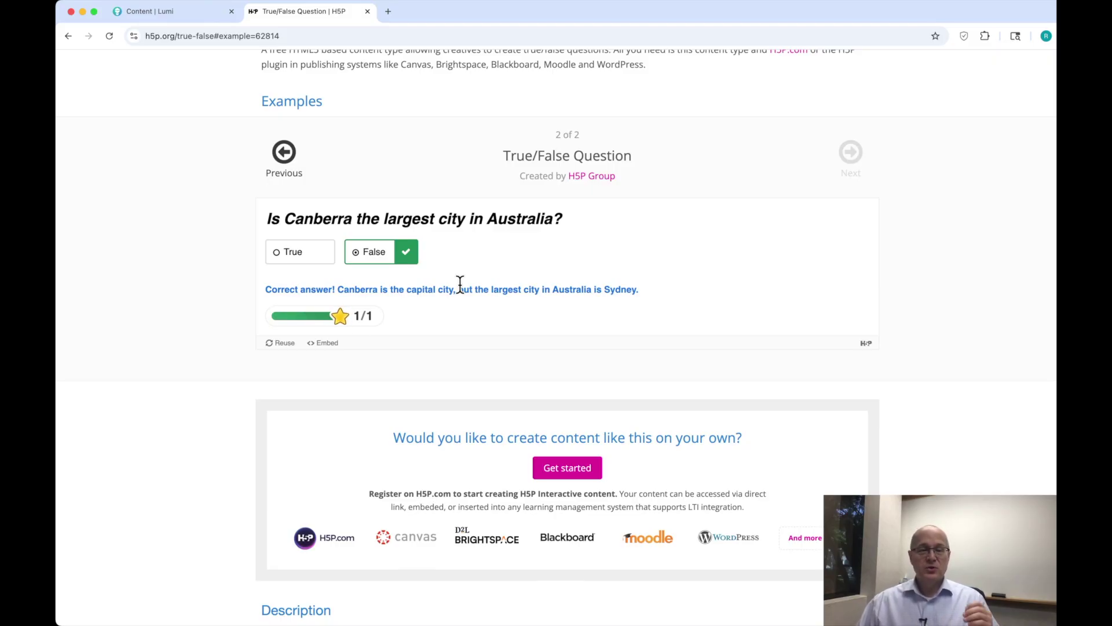
left_click(367, 11)
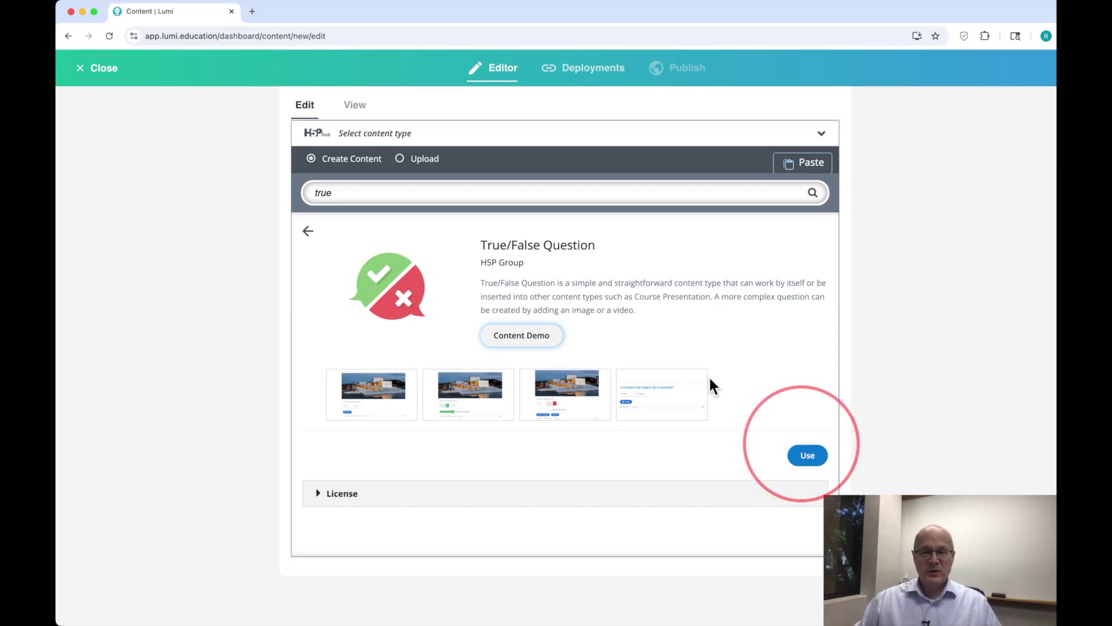
left_click(809, 454)
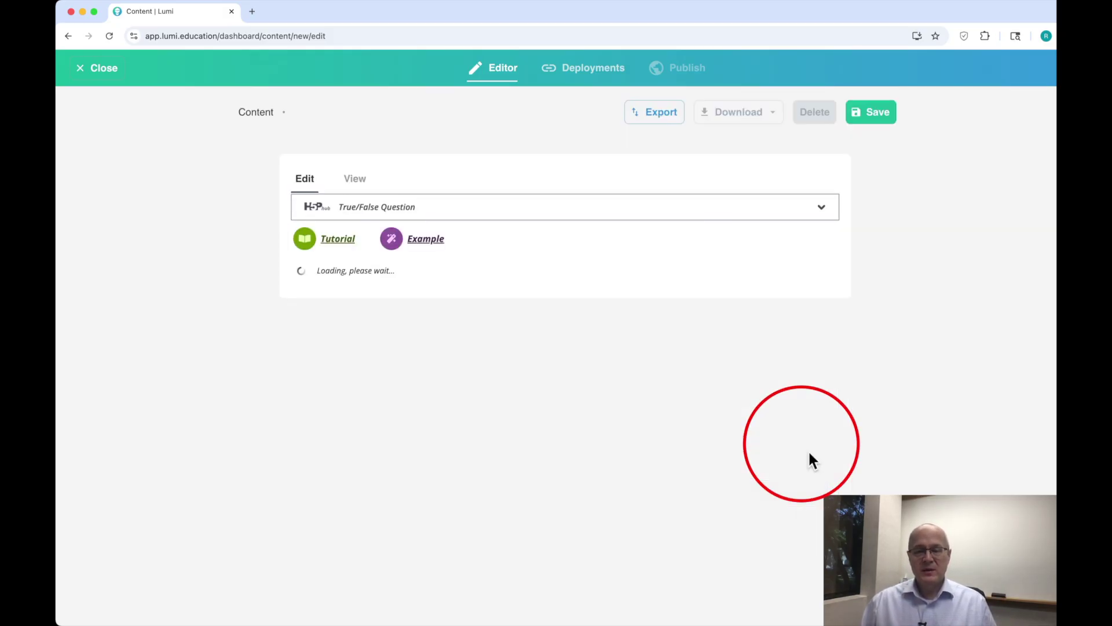